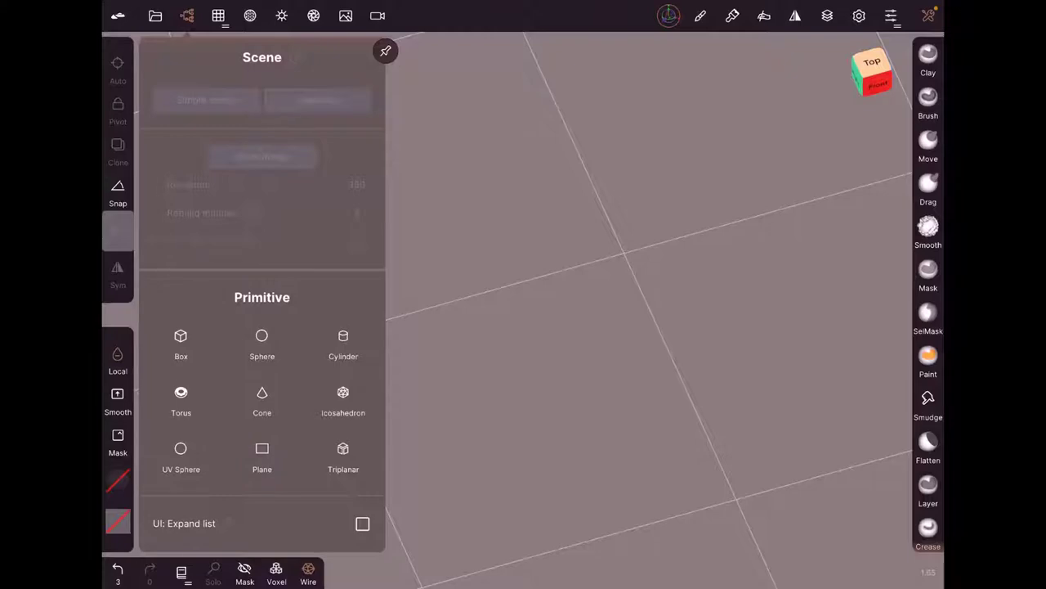
# - Add a plane primitive and pin its Primitive: Plane settings panel open
pyautogui.click(262, 448)
pyautogui.moveTo(776, 491); pyautogui.dragTo(818, 457)
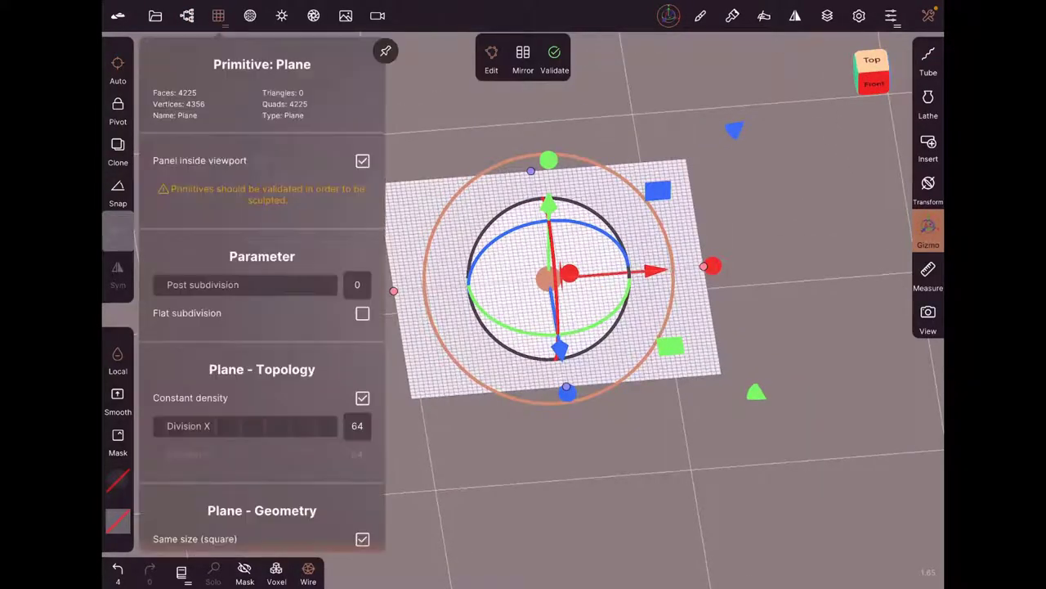
pyautogui.click(218, 16)
pyautogui.click(385, 51)
# - Select the Transform tool and snap the view to the Top face of the view cube
pyautogui.moveTo(572, 458); pyautogui.dragTo(634, 462, button='middle')
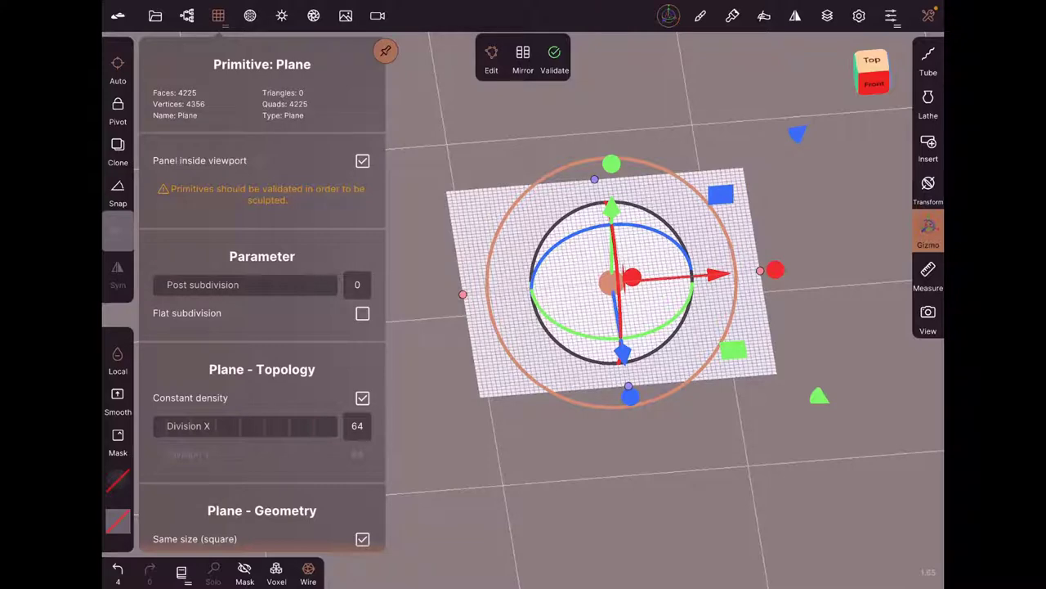
pyautogui.click(928, 189)
pyautogui.click(872, 65)
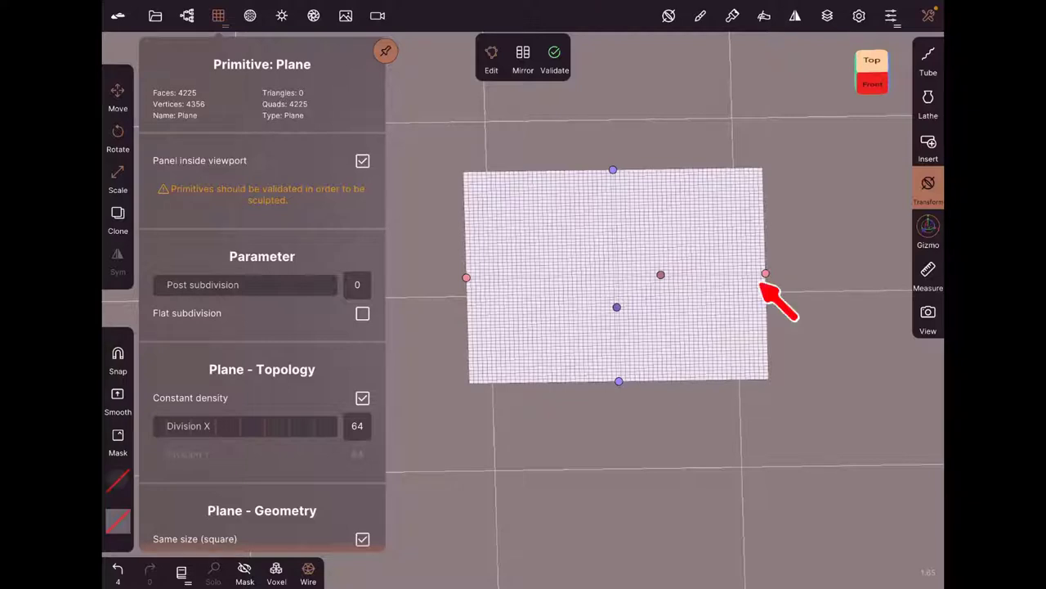
# - Drag the right, left and top edges into a wide rectangle with 62 X divisions; toggle Panel inside viewport off and on
pyautogui.moveTo(765, 274)
pyautogui.mouseDown()
pyautogui.moveTo(695, 275)
pyautogui.moveTo(764, 274)
pyautogui.moveTo(731, 274)
pyautogui.moveTo(746, 274)
pyautogui.mouseUp()
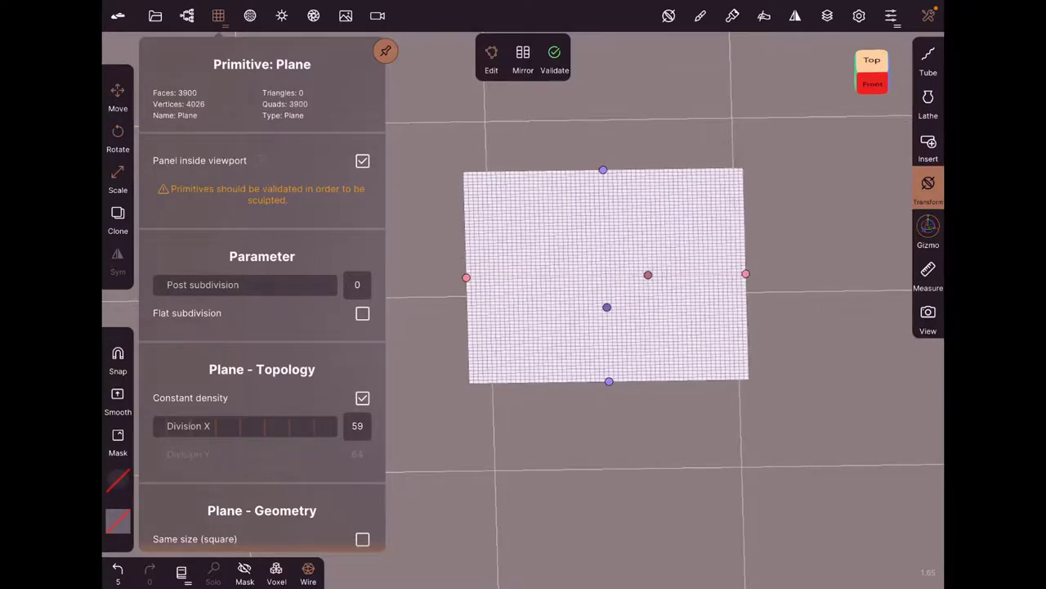
pyautogui.moveTo(466, 277)
pyautogui.mouseDown()
pyautogui.moveTo(484, 277)
pyautogui.moveTo(454, 278)
pyautogui.mouseUp()
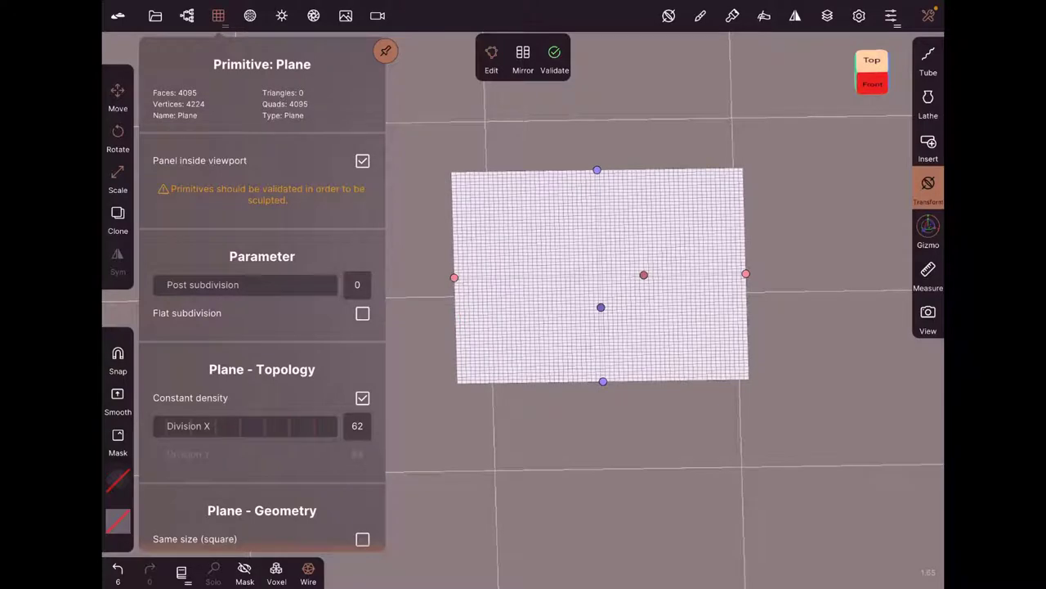
pyautogui.moveTo(597, 170)
pyautogui.mouseDown()
pyautogui.moveTo(598, 134)
pyautogui.moveTo(599, 228)
pyautogui.moveTo(598, 145)
pyautogui.moveTo(598, 191)
pyautogui.mouseUp()
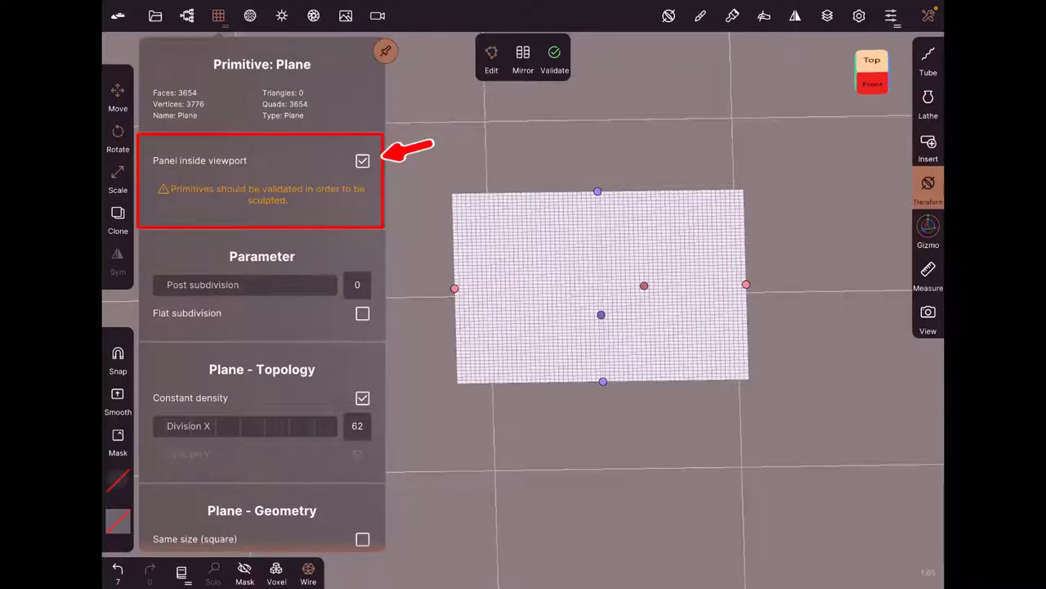
pyautogui.click(362, 160)
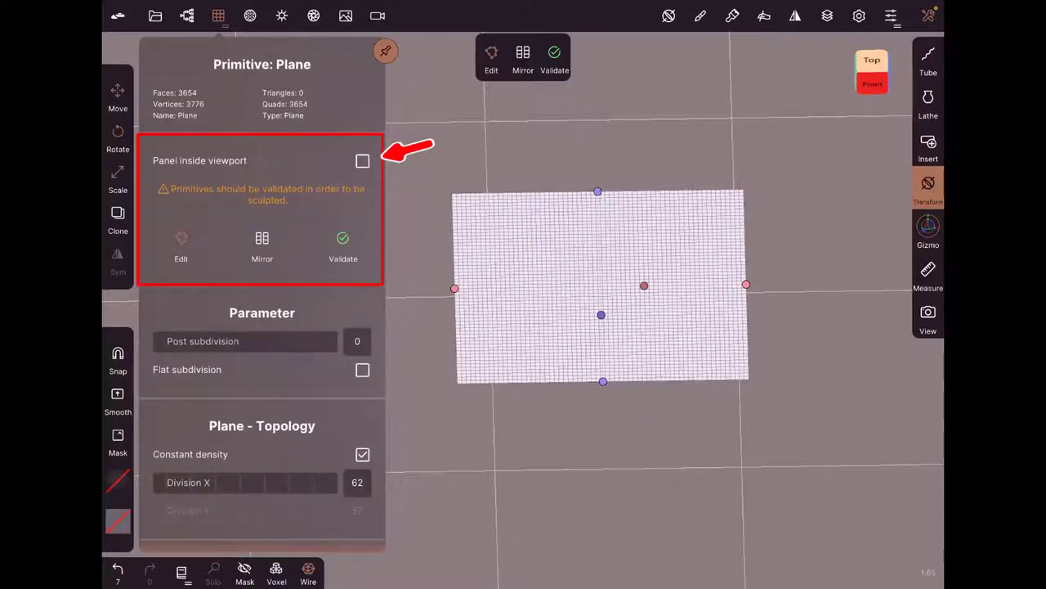
pyautogui.click(362, 160)
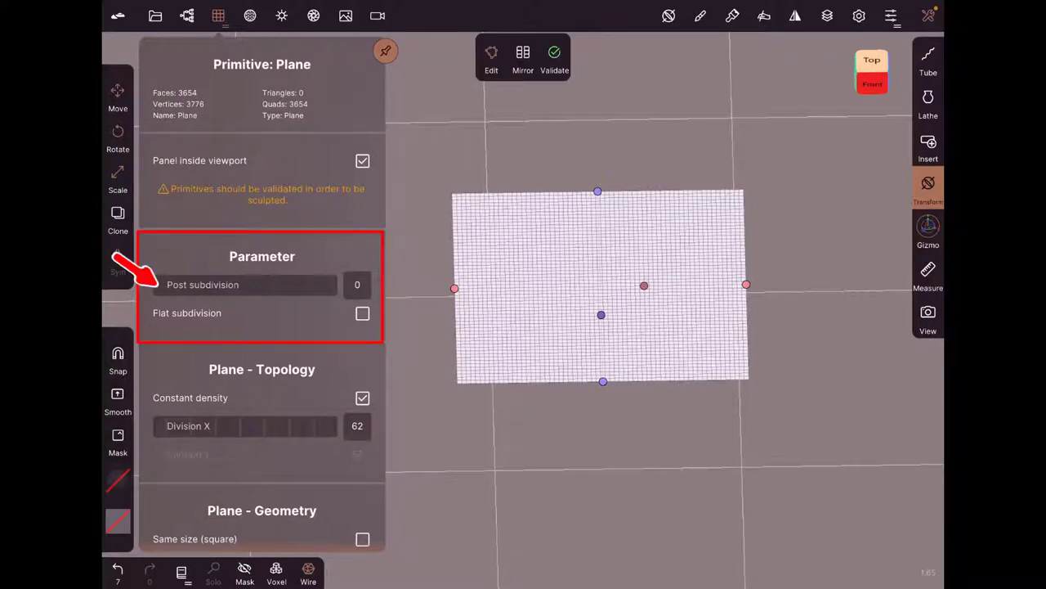
# - Set Post subdivision to 1 and Division X to 22, leaving Constant density on
pyautogui.moveTo(155, 285)
pyautogui.mouseDown()
pyautogui.moveTo(223, 284)
pyautogui.moveTo(175, 285)
pyautogui.mouseUp()
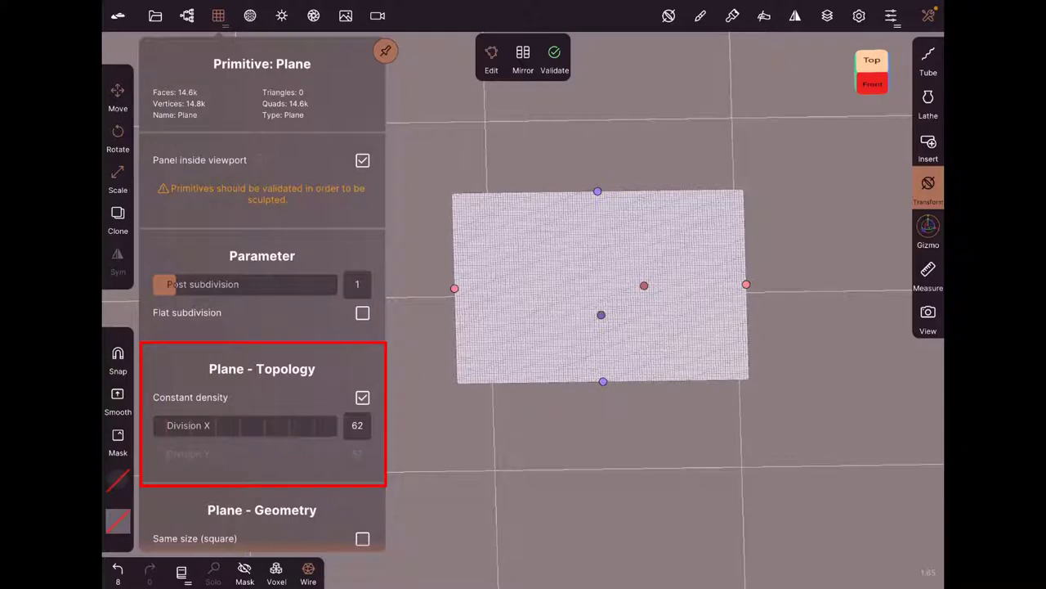
pyautogui.moveTo(245, 425); pyautogui.dragTo(180, 425)
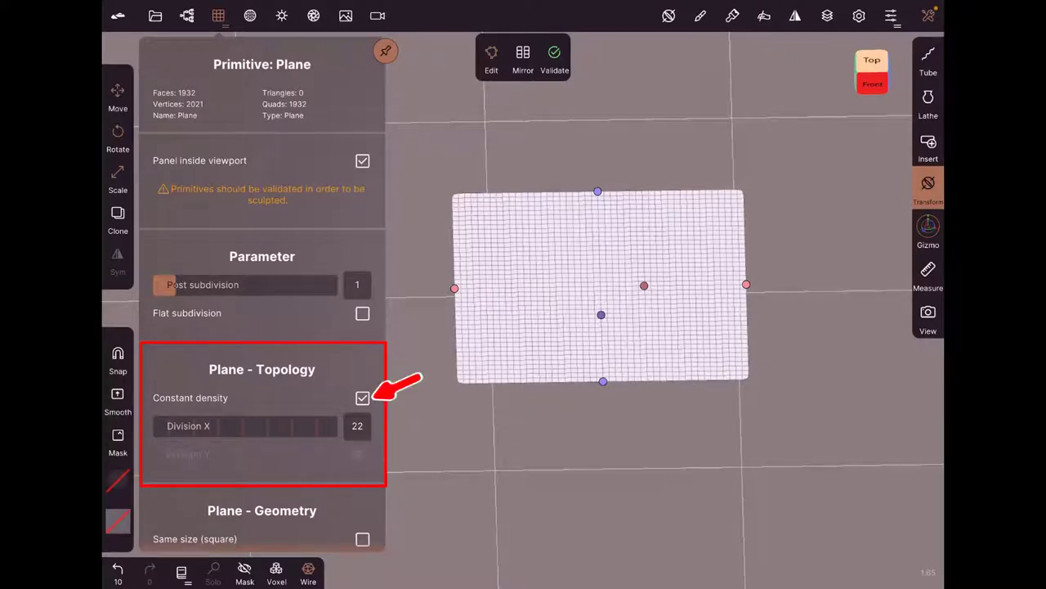
pyautogui.click(362, 397)
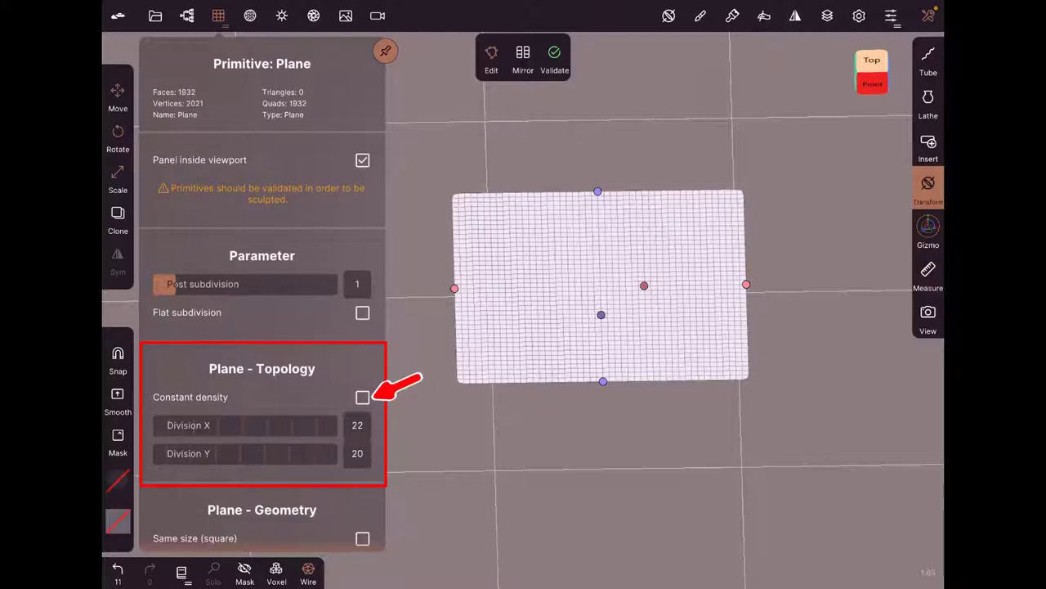
pyautogui.moveTo(246, 454); pyautogui.dragTo(250, 454)
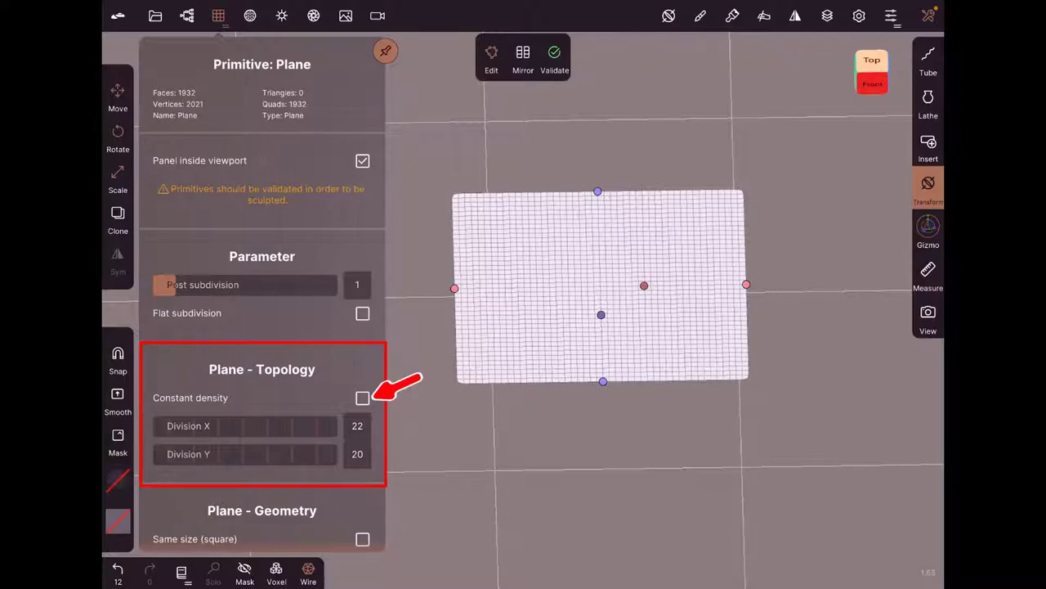
pyautogui.click(362, 397)
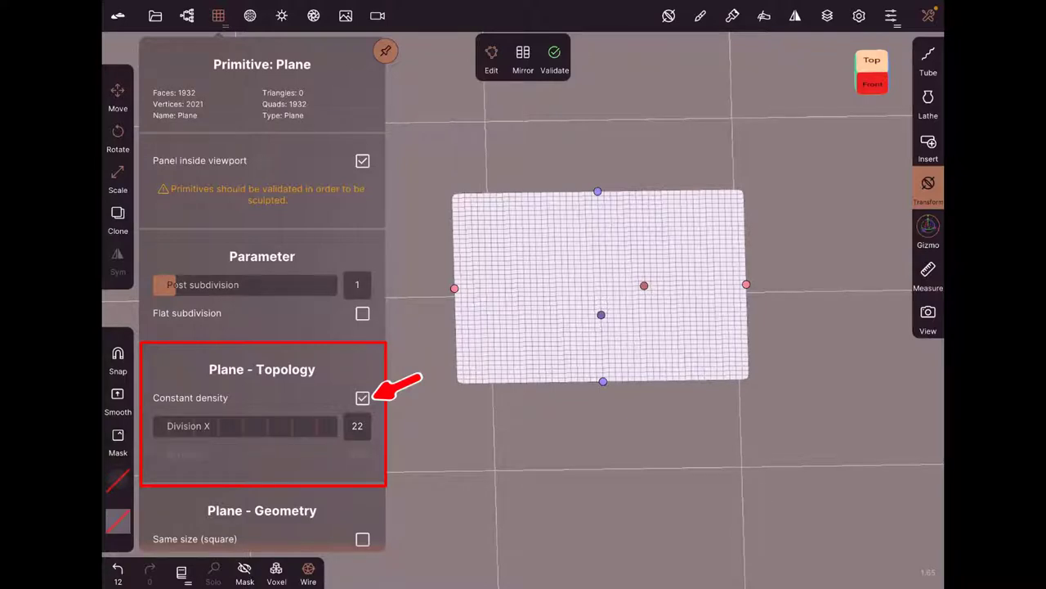
pyautogui.scroll(-3, 262, 327)
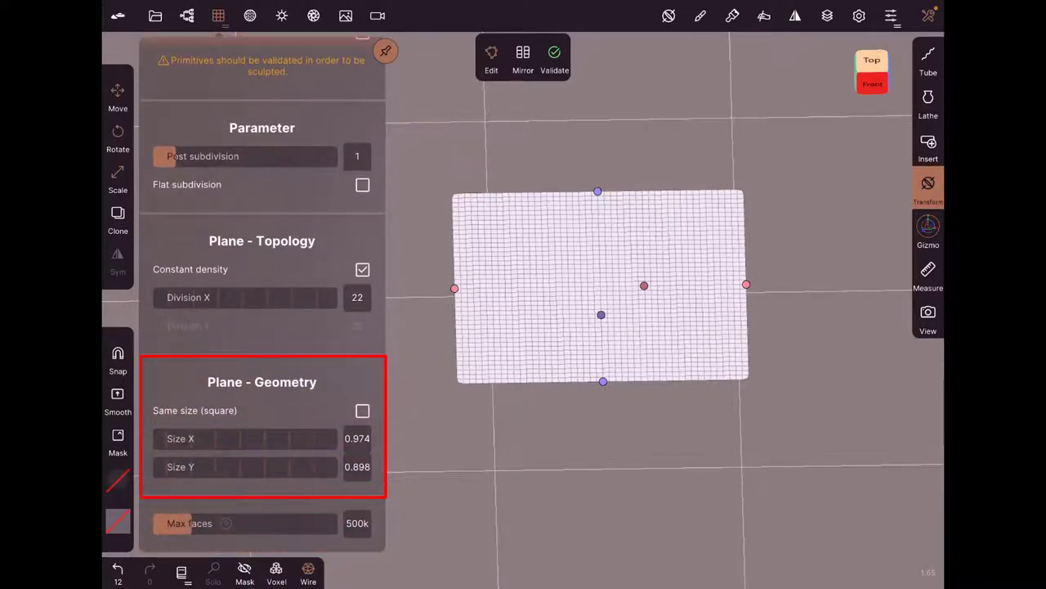
# - Set the plane's Size X to 1.15 and Size Y to 1.49 in Plane - Geometry
pyautogui.moveTo(269, 439)
pyautogui.mouseDown()
pyautogui.moveTo(228, 439)
pyautogui.moveTo(221, 467)
pyautogui.moveTo(270, 468)
pyautogui.moveTo(237, 441)
pyautogui.moveTo(263, 441)
pyautogui.moveTo(248, 440)
pyautogui.moveTo(246, 469)
pyautogui.moveTo(277, 469)
pyautogui.moveTo(248, 468)
pyautogui.moveTo(255, 441)
pyautogui.moveTo(282, 440)
pyautogui.moveTo(270, 469)
pyautogui.moveTo(290, 468)
pyautogui.mouseUp()
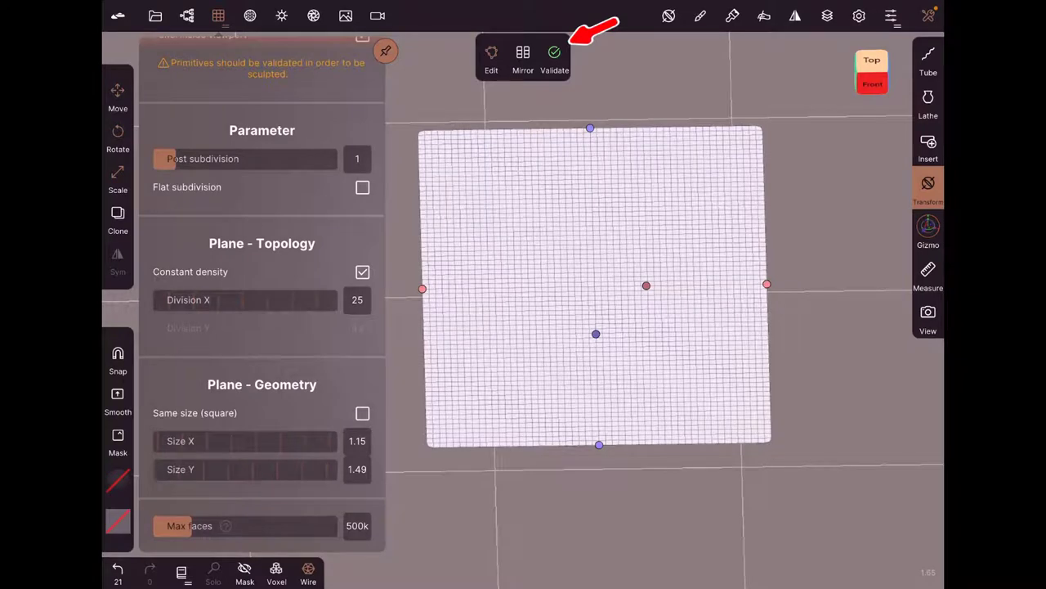
# - Validate the plane, pick the Move brush, close the Multires panel and tilt the view
pyautogui.click(554, 57)
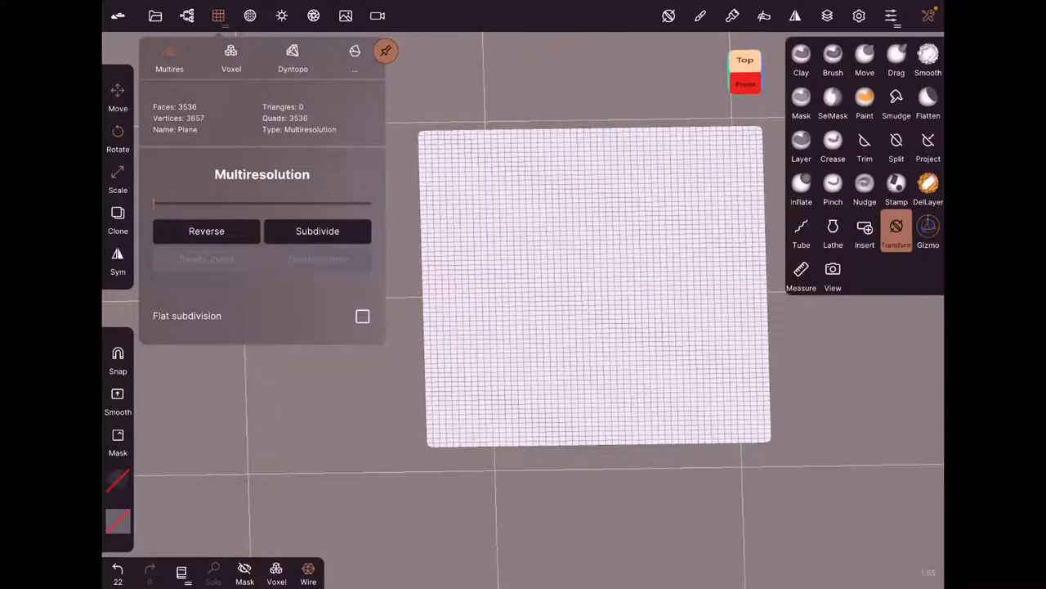
pyautogui.click(864, 54)
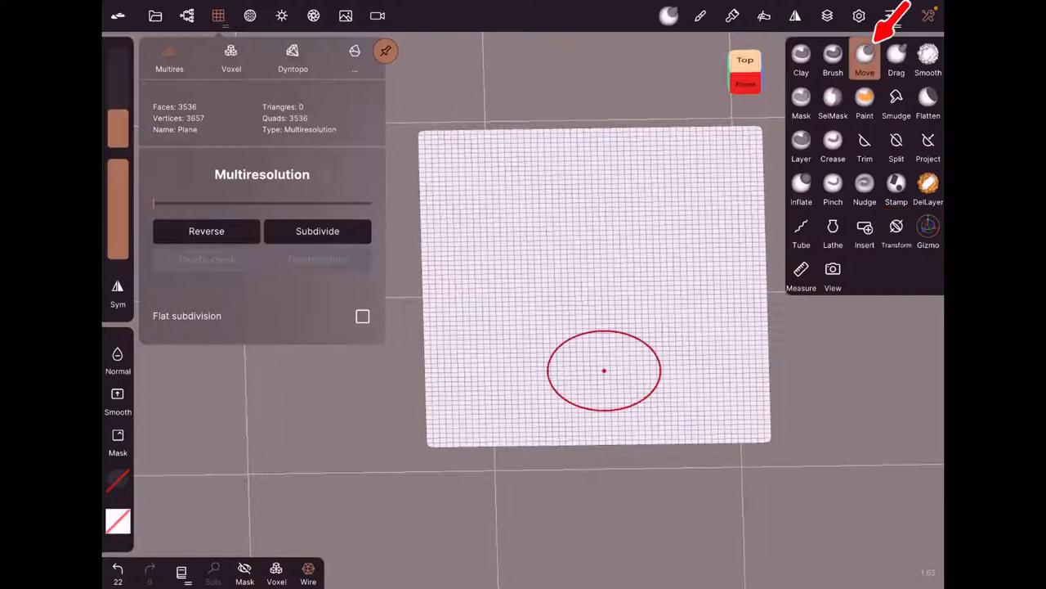
pyautogui.click(385, 51)
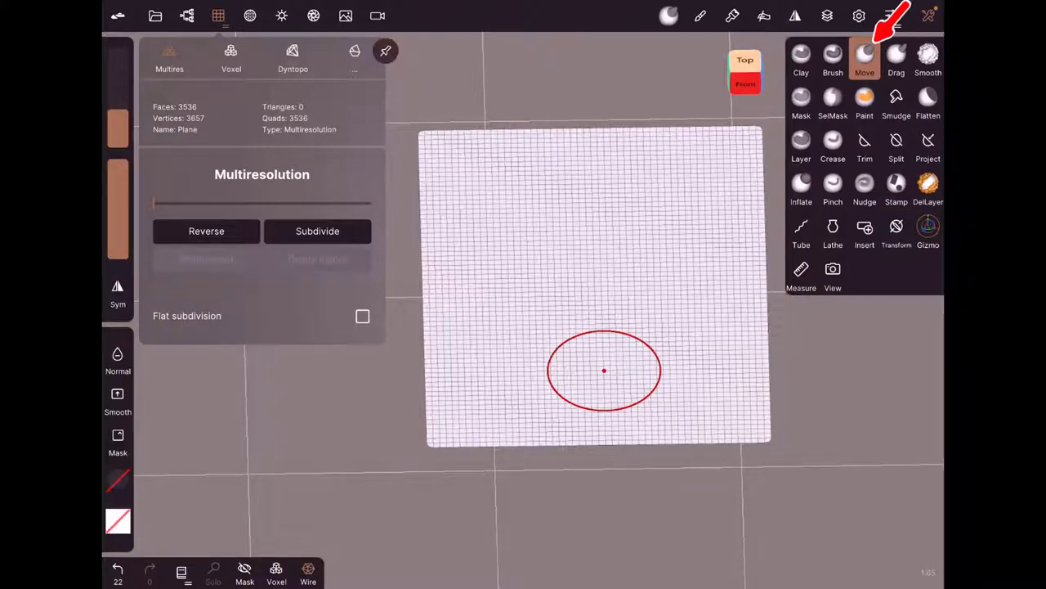
pyautogui.click(350, 374)
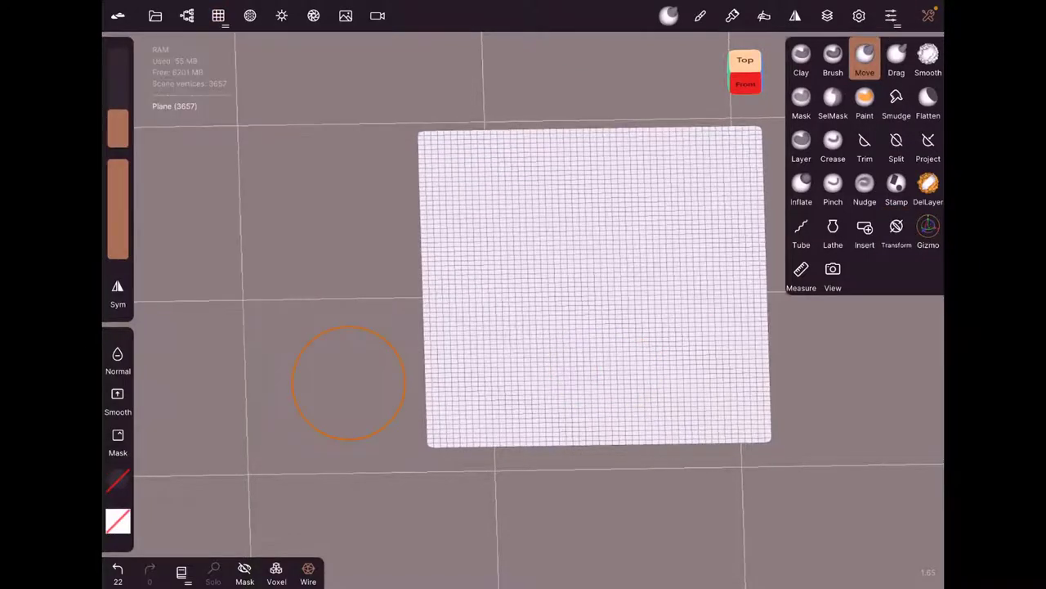
pyautogui.moveTo(713, 311); pyautogui.dragTo(493, 376)
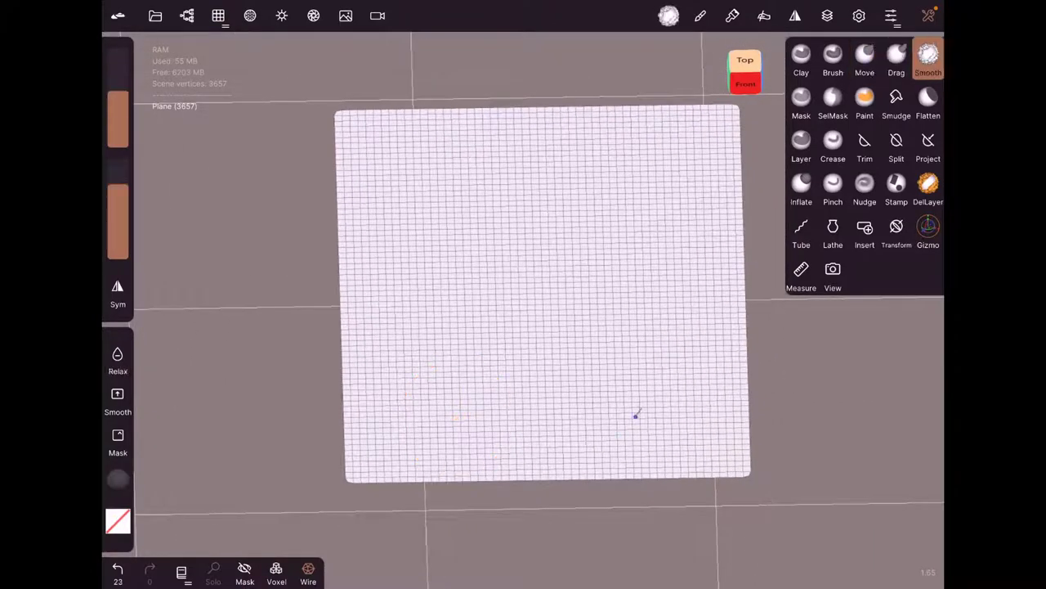
pyautogui.moveTo(675, 374)
pyautogui.mouseDown()
pyautogui.moveTo(472, 402)
pyautogui.moveTo(692, 478)
pyautogui.mouseUp()
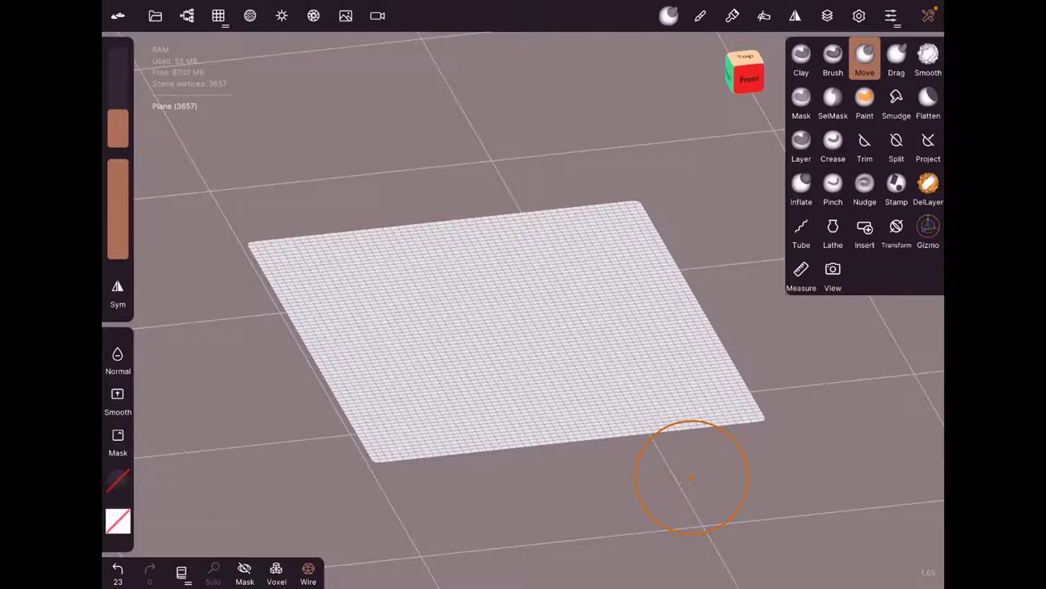
# - Raise the brush radius to 150 and pull the near-left corner up into a broad fold
pyautogui.moveTo(117, 111); pyautogui.dragTo(118, 83)
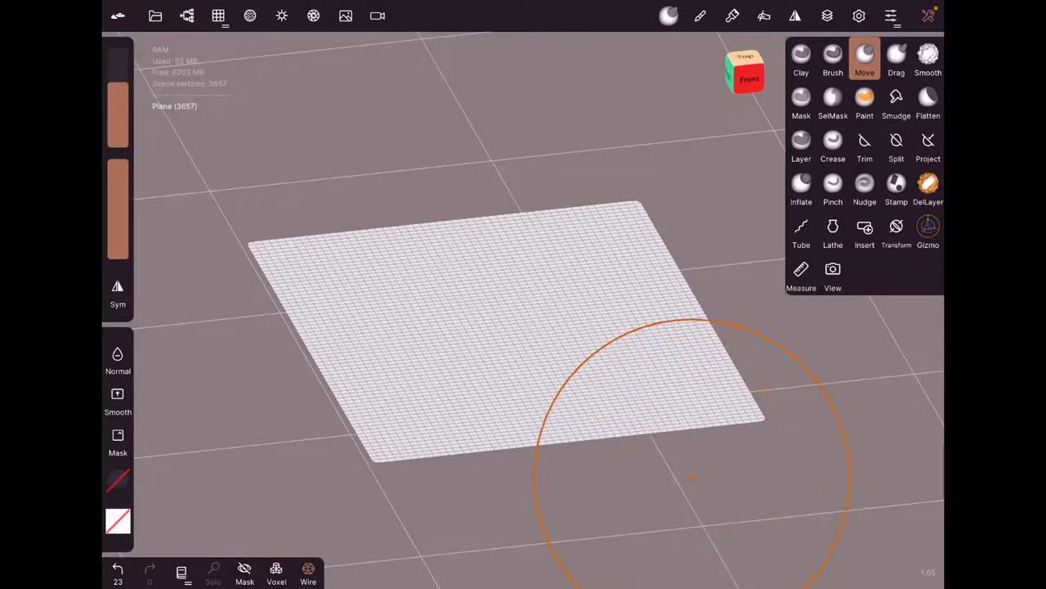
pyautogui.moveTo(281, 262)
pyautogui.mouseDown()
pyautogui.moveTo(282, 229)
pyautogui.moveTo(311, 233)
pyautogui.mouseUp()
pyautogui.moveTo(371, 329)
pyautogui.mouseDown()
pyautogui.moveTo(414, 287)
pyautogui.moveTo(372, 289)
pyautogui.moveTo(373, 269)
pyautogui.moveTo(367, 287)
pyautogui.moveTo(502, 236)
pyautogui.moveTo(517, 207)
pyautogui.moveTo(612, 215)
pyautogui.moveTo(670, 334)
pyautogui.moveTo(676, 313)
pyautogui.moveTo(708, 396)
pyautogui.moveTo(710, 368)
pyautogui.moveTo(561, 367)
pyautogui.mouseUp()
# - Add more waves across the middle, upper-left area and near side of the plane
pyautogui.moveTo(530, 311)
pyautogui.mouseDown()
pyautogui.moveTo(537, 295)
pyautogui.moveTo(513, 285)
pyautogui.mouseUp()
pyautogui.moveTo(432, 250); pyautogui.dragTo(435, 233)
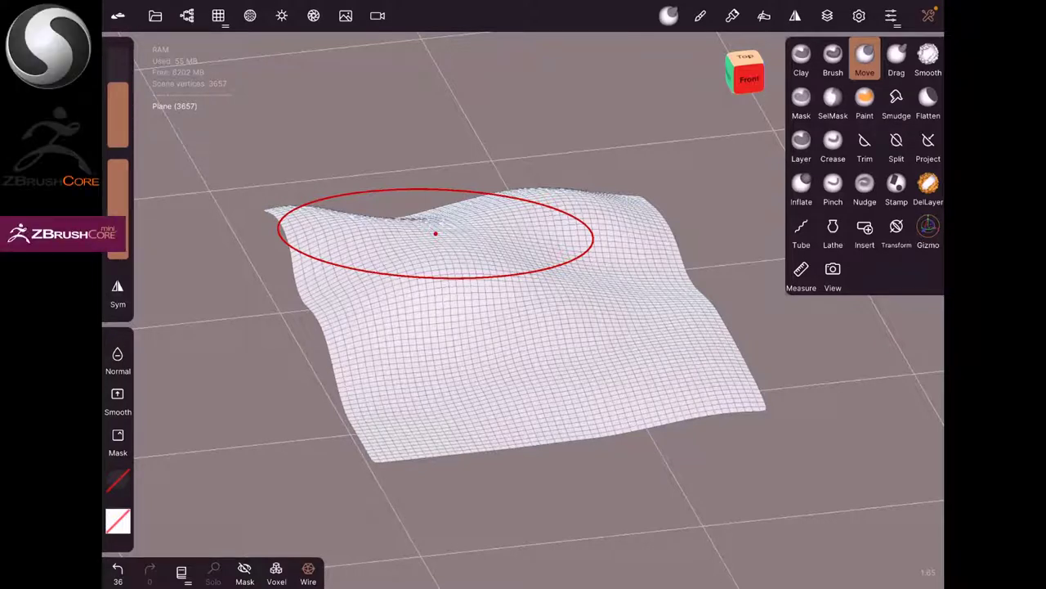
pyautogui.moveTo(436, 233)
pyautogui.mouseDown(button='right')
pyautogui.moveTo(473, 403)
pyautogui.moveTo(441, 478)
pyautogui.mouseUp(button='right')
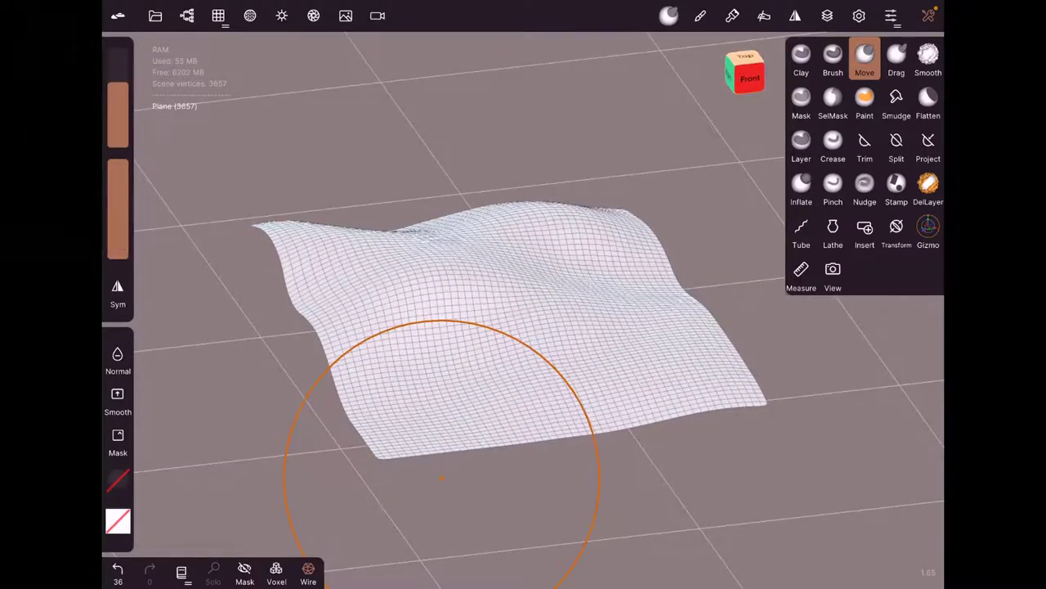
pyautogui.moveTo(441, 478)
pyautogui.mouseDown()
pyautogui.moveTo(408, 403)
pyautogui.moveTo(455, 370)
pyautogui.mouseUp()
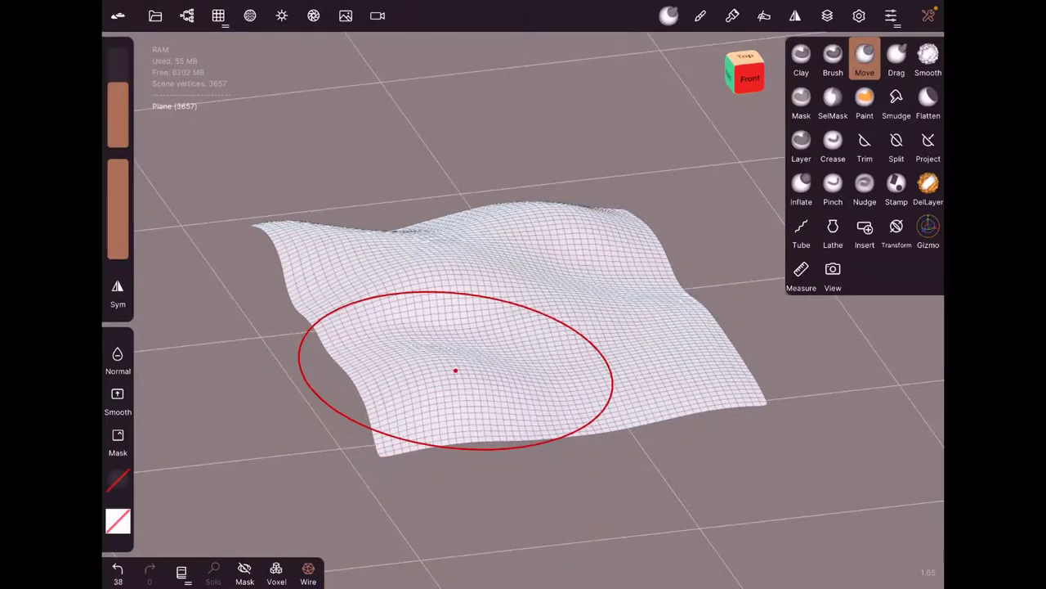
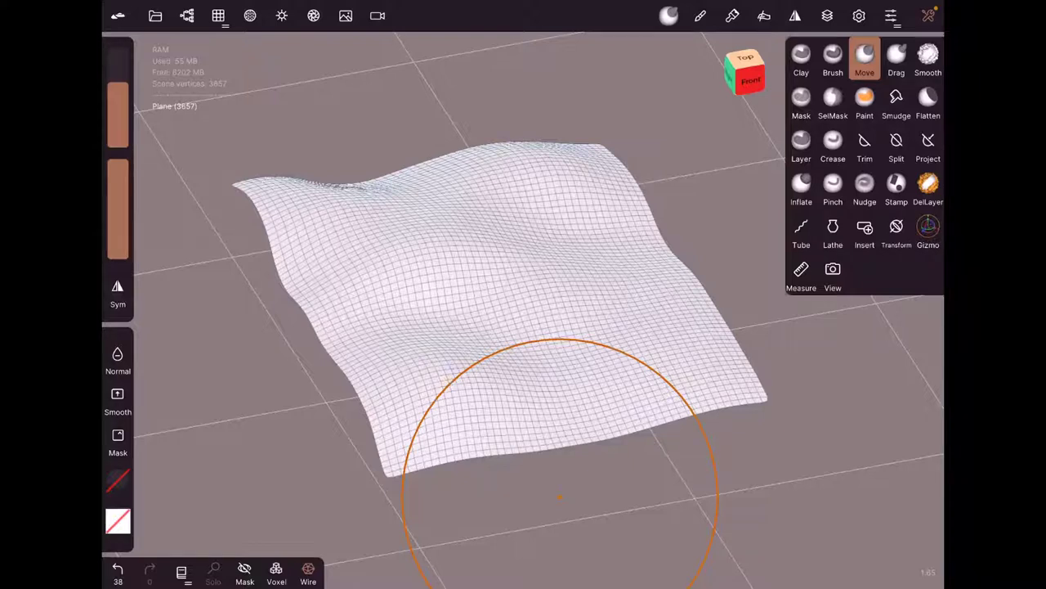
# - Hide the wireframe, Move-sculpt the plane into waves with a bulge and dent, and set radius 189
pyautogui.click(308, 572)
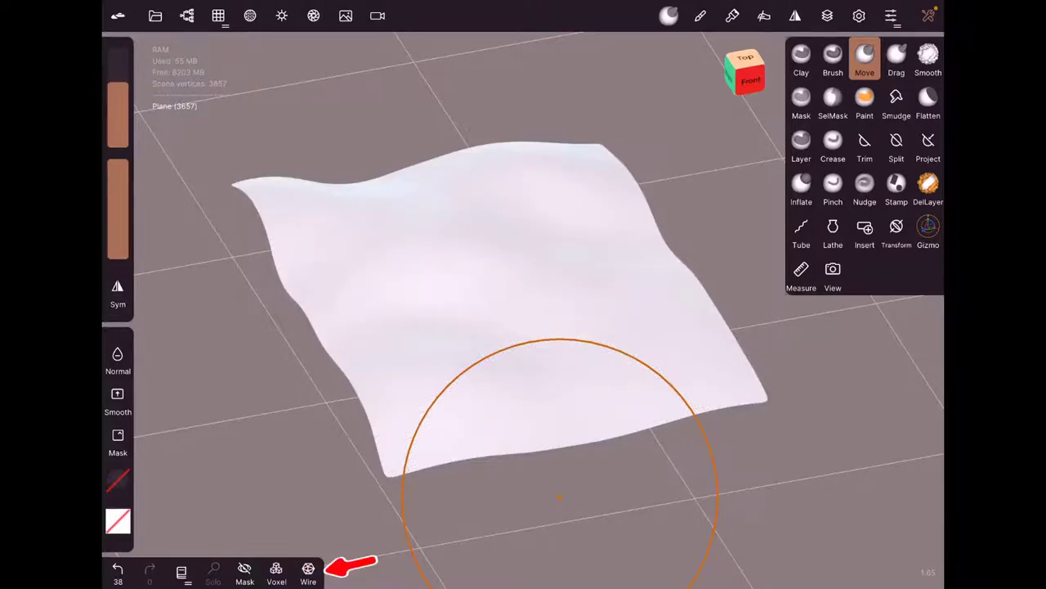
pyautogui.moveTo(369, 290)
pyautogui.mouseDown()
pyautogui.moveTo(423, 199)
pyautogui.moveTo(514, 184)
pyautogui.moveTo(575, 154)
pyautogui.moveTo(588, 229)
pyautogui.moveTo(613, 271)
pyautogui.moveTo(586, 316)
pyautogui.moveTo(595, 299)
pyautogui.mouseUp()
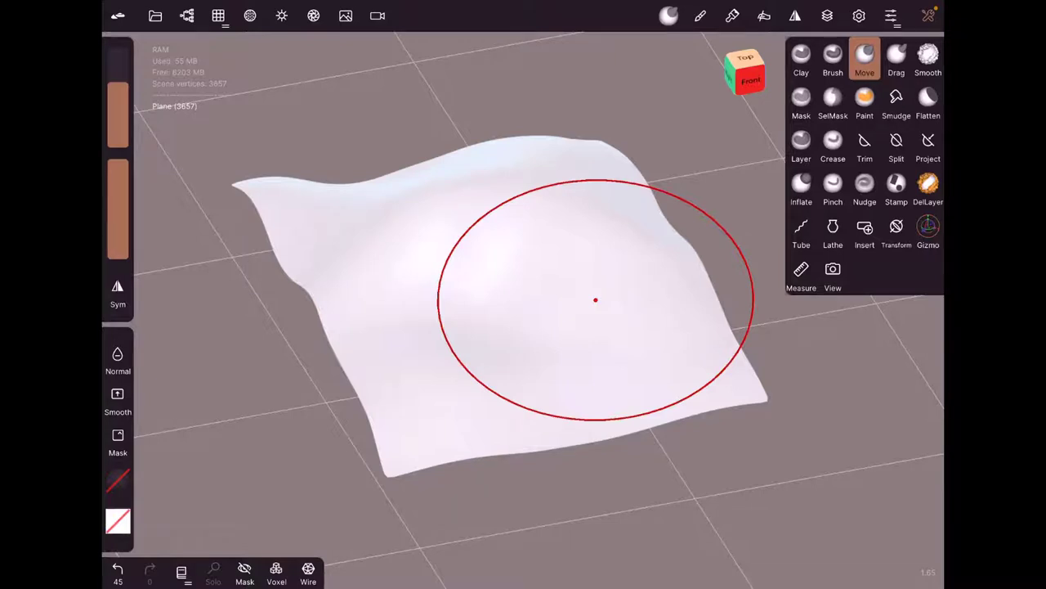
pyautogui.moveTo(595, 299)
pyautogui.mouseDown()
pyautogui.moveTo(479, 427)
pyautogui.moveTo(493, 355)
pyautogui.moveTo(376, 261)
pyautogui.moveTo(388, 238)
pyautogui.moveTo(322, 188)
pyautogui.moveTo(403, 314)
pyautogui.moveTo(408, 294)
pyautogui.mouseUp()
pyautogui.moveTo(509, 398)
pyautogui.mouseDown()
pyautogui.moveTo(575, 390)
pyautogui.moveTo(686, 401)
pyautogui.moveTo(605, 292)
pyautogui.moveTo(532, 337)
pyautogui.moveTo(537, 315)
pyautogui.moveTo(528, 330)
pyautogui.mouseUp()
pyautogui.moveTo(117, 83); pyautogui.dragTo(117, 95)
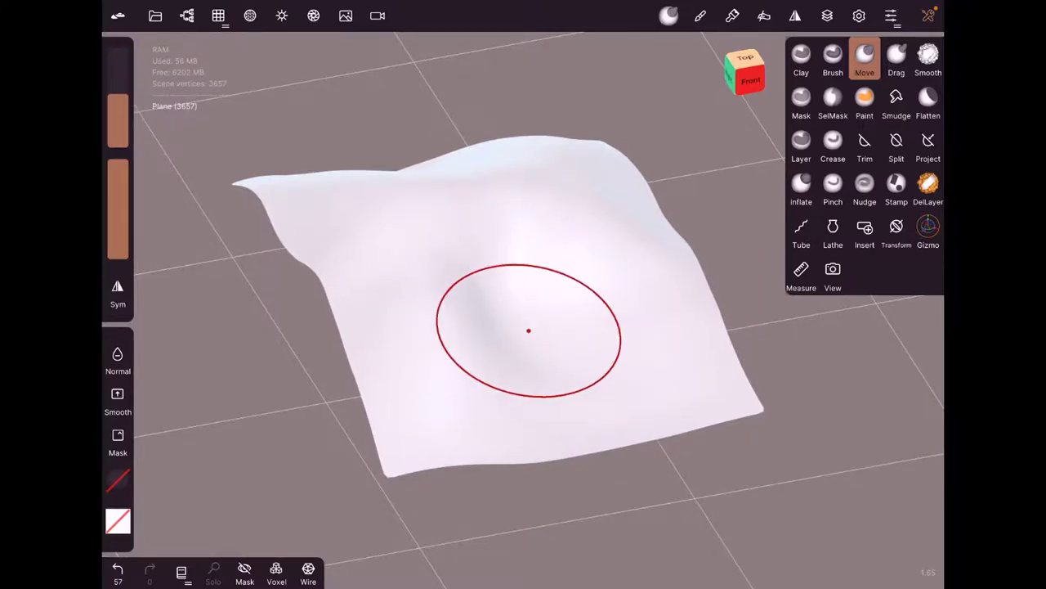
pyautogui.click(186, 15)
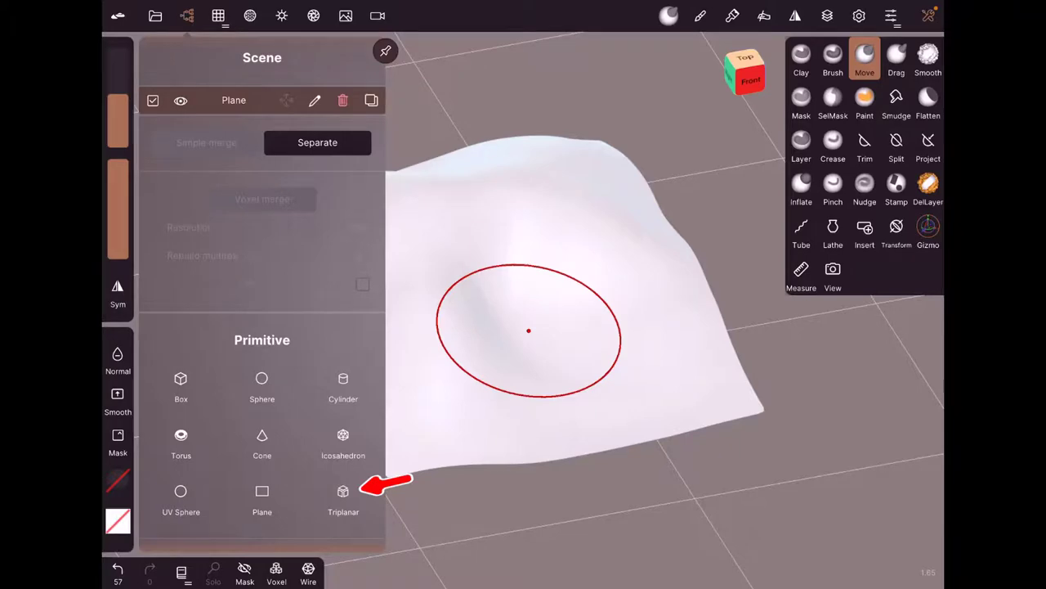
# - Close the Scene panel and smooth the cloth surface with the Smooth brush
pyautogui.click(421, 69)
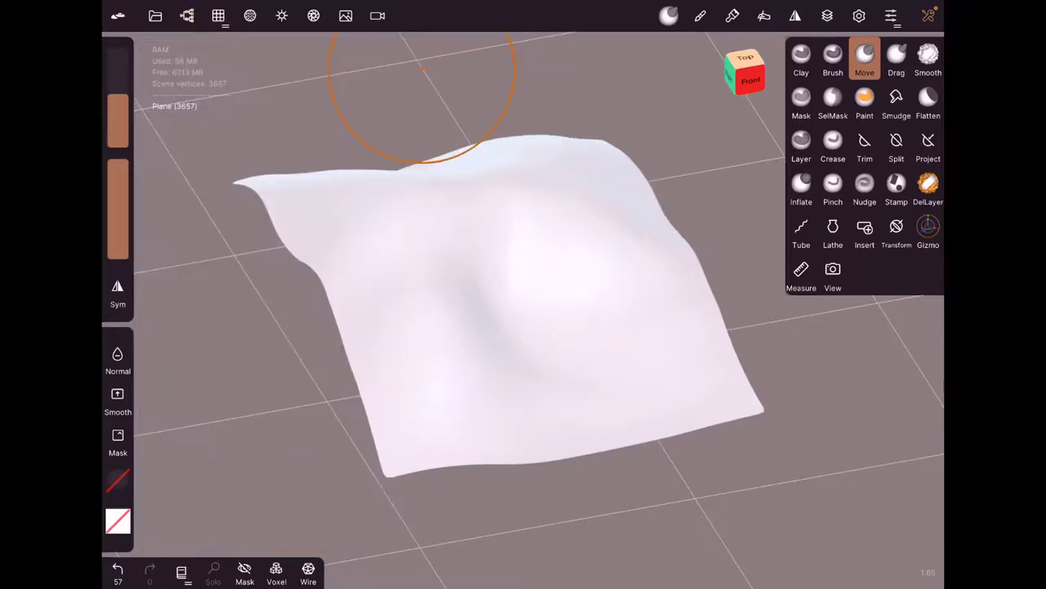
pyautogui.moveTo(421, 69)
pyautogui.mouseDown()
pyautogui.moveTo(651, 461)
pyautogui.moveTo(591, 318)
pyautogui.moveTo(502, 444)
pyautogui.moveTo(576, 327)
pyautogui.mouseUp()
pyautogui.click(928, 53)
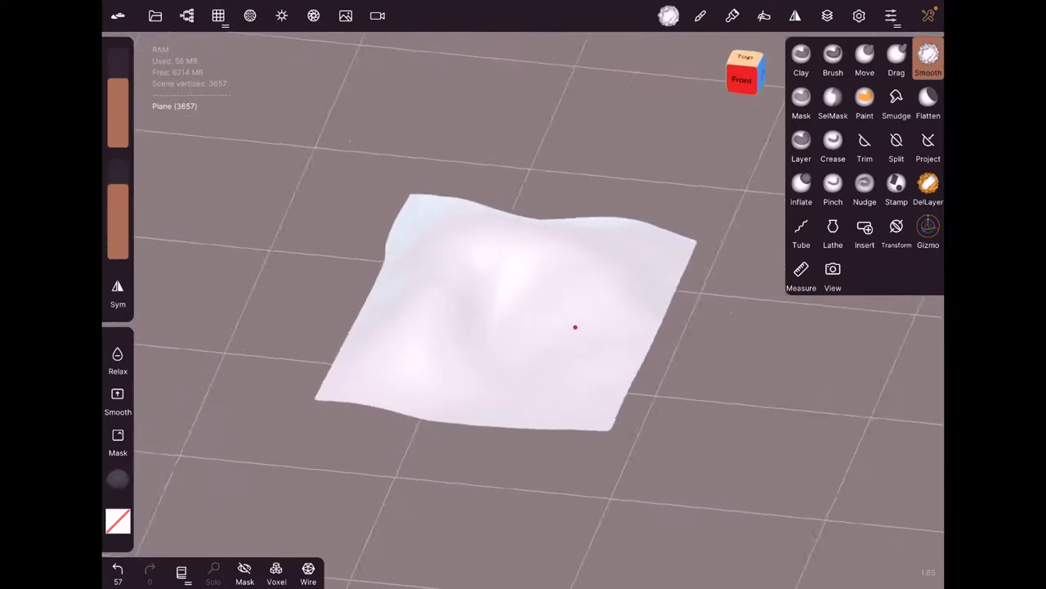
pyautogui.click(865, 53)
pyautogui.moveTo(785, 367); pyautogui.dragTo(727, 437)
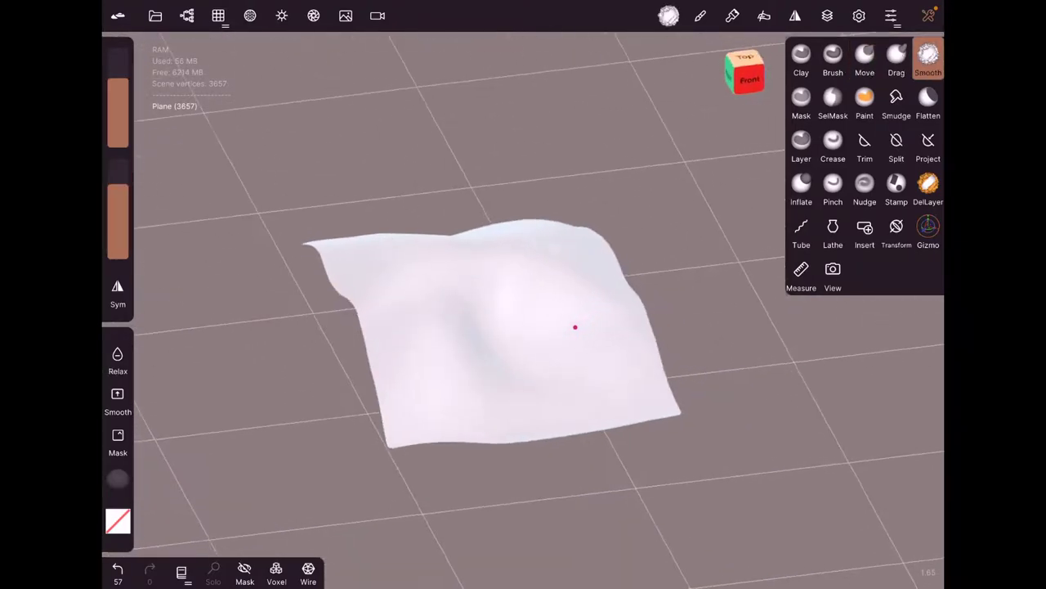
# - Return to the Move brush with radius 186 and 63% intensity
pyautogui.click(864, 53)
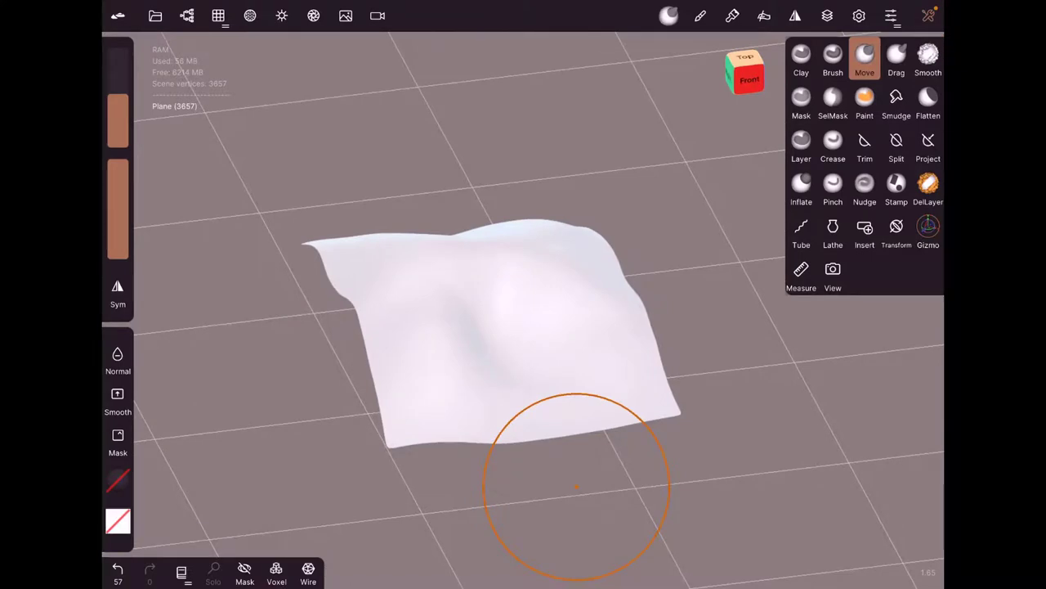
pyautogui.moveTo(117, 123); pyautogui.dragTo(118, 114)
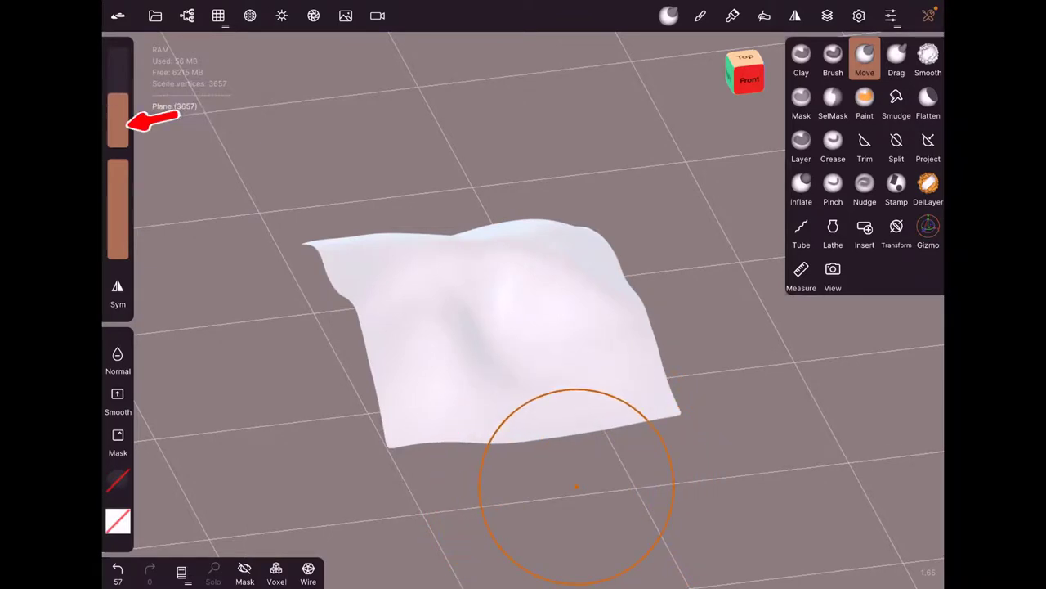
pyautogui.moveTo(118, 161); pyautogui.dragTo(118, 187)
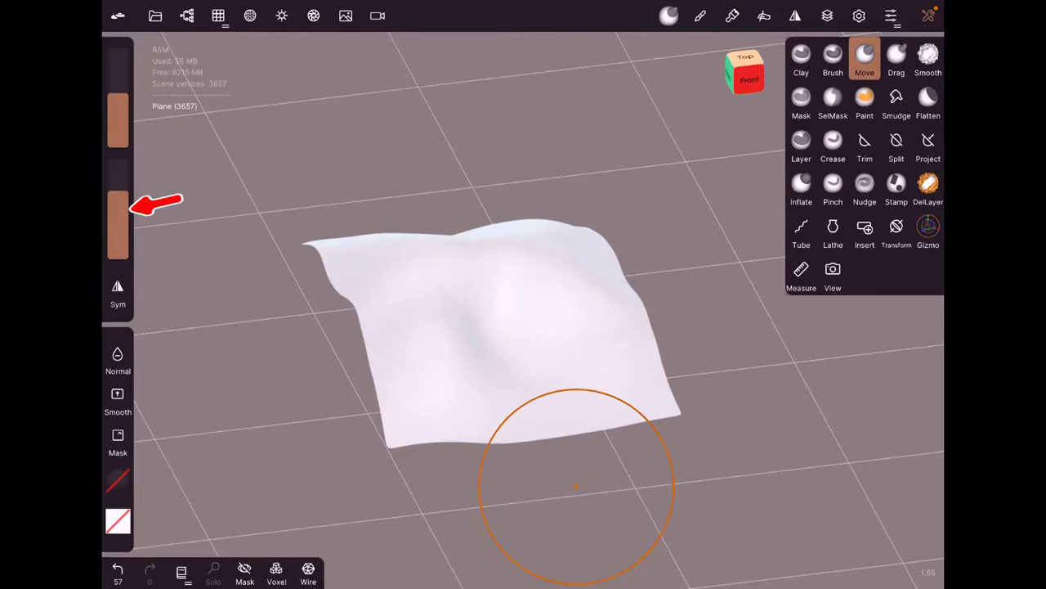